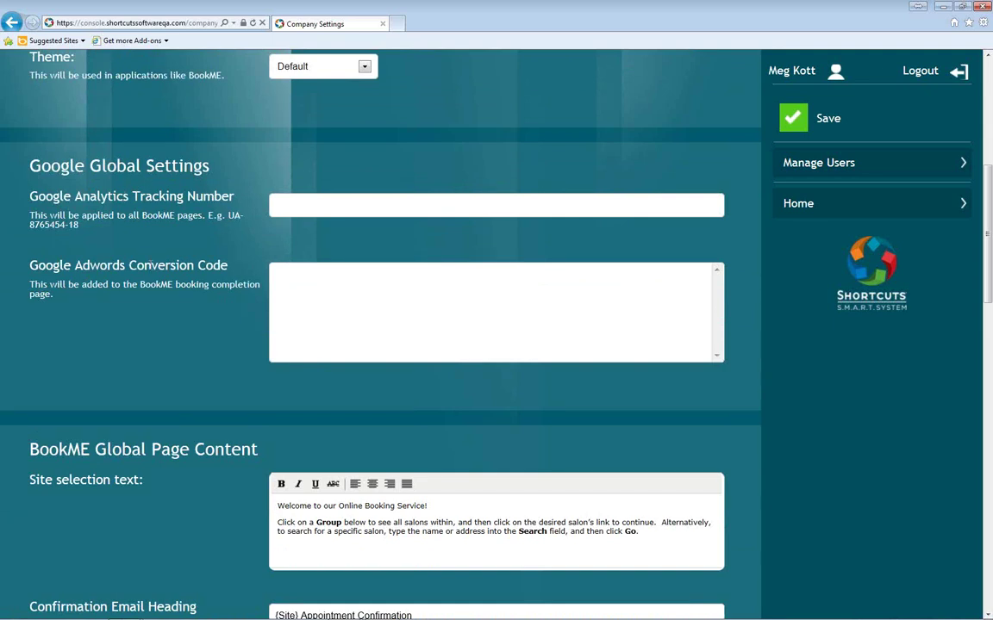
Review the company-wide Google settings and the BookME global page content, from the site selection text through the appointment history text.
{"action": "scroll", "coordinate": [151, 267], "scroll_direction": "down", "scroll_amount": 2}
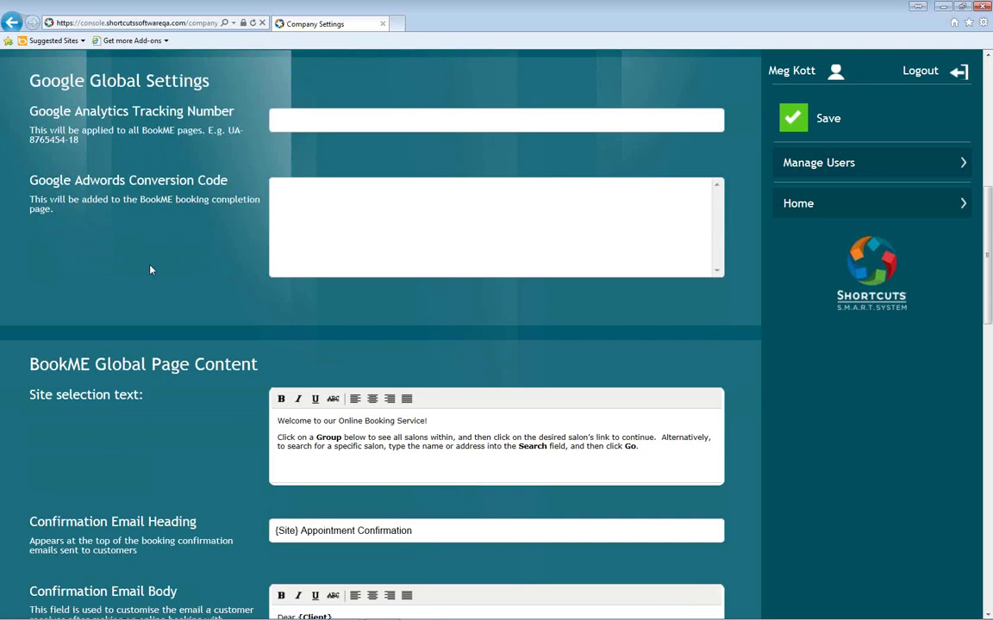
{"action": "scroll", "coordinate": [151, 270], "scroll_direction": "down", "scroll_amount": 2}
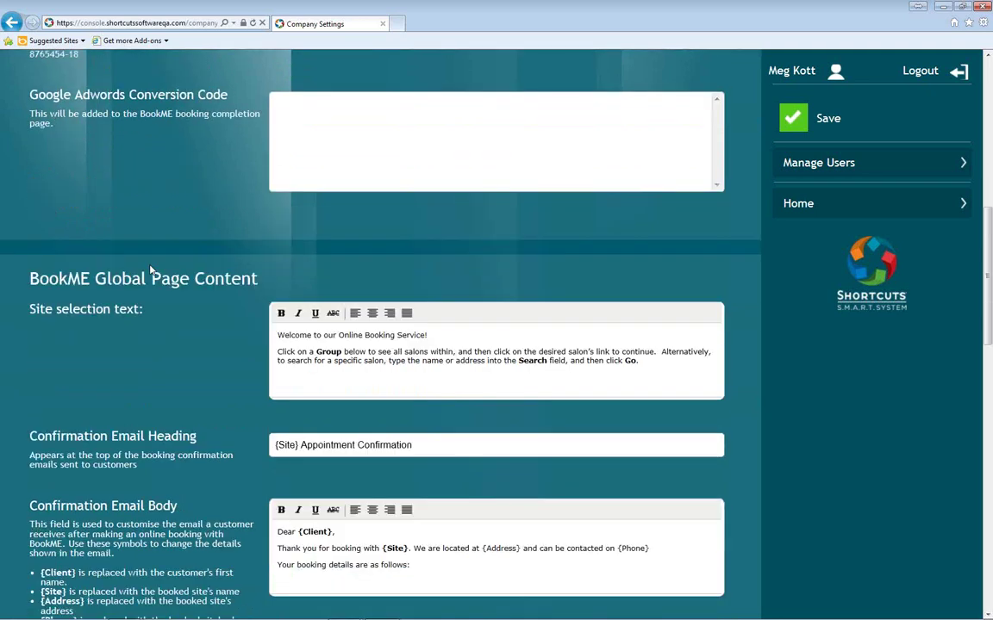
{"action": "scroll", "coordinate": [167, 307], "scroll_direction": "down", "scroll_amount": 2}
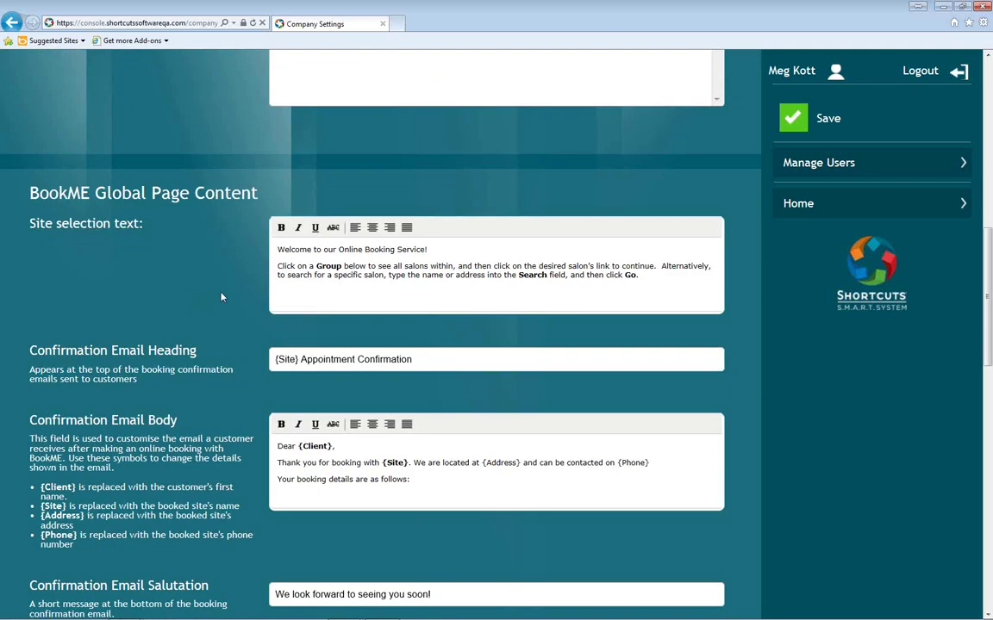
{"action": "scroll", "coordinate": [230, 299], "scroll_direction": "down", "scroll_amount": 2}
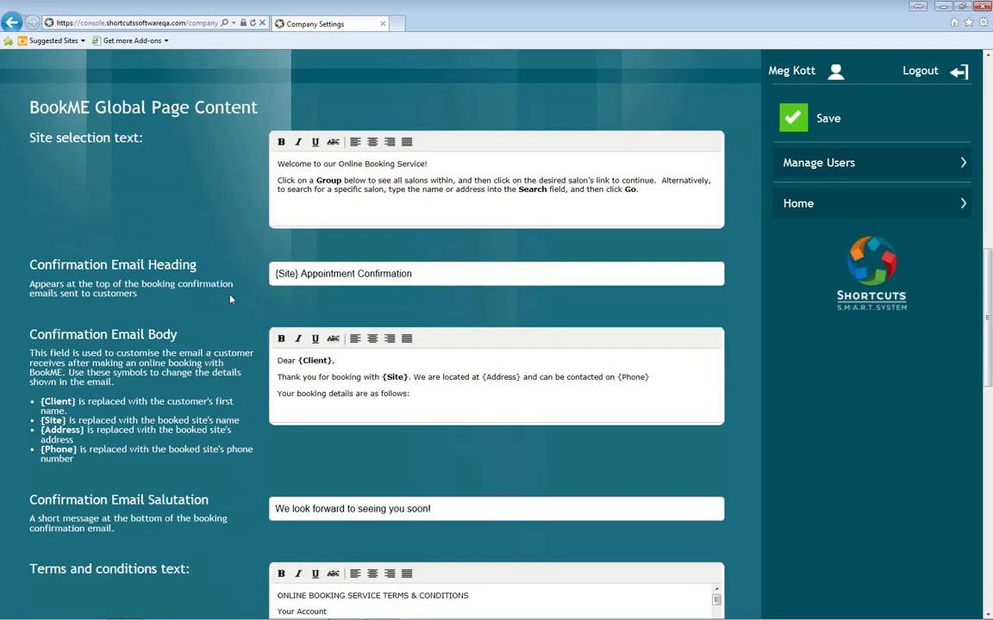
{"action": "scroll", "coordinate": [230, 299], "scroll_direction": "down", "scroll_amount": 2}
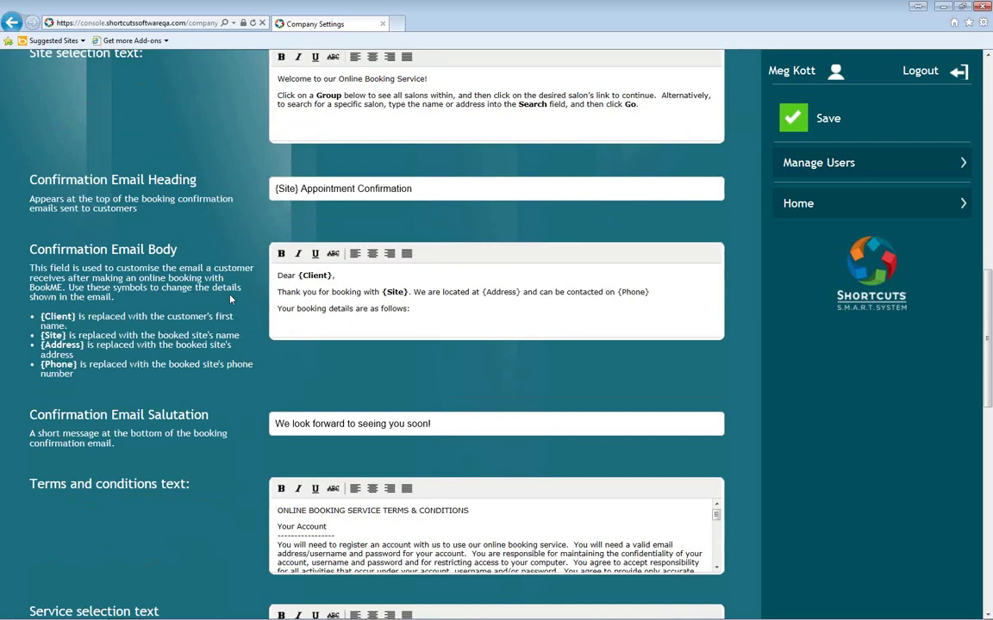
{"action": "scroll", "coordinate": [231, 299], "scroll_direction": "down", "scroll_amount": 2}
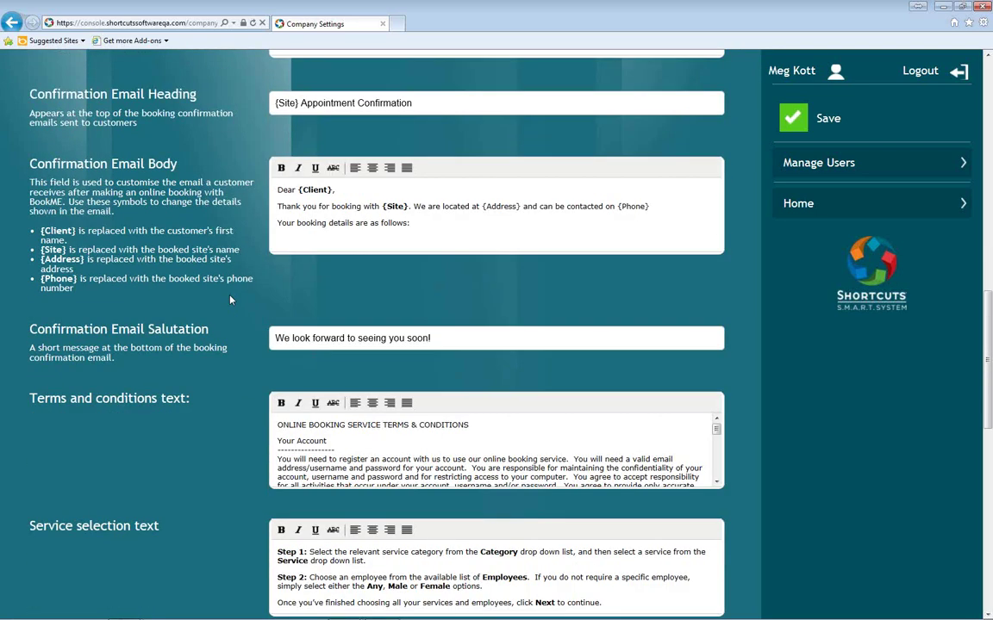
{"action": "scroll", "coordinate": [230, 299], "scroll_direction": "down", "scroll_amount": 4}
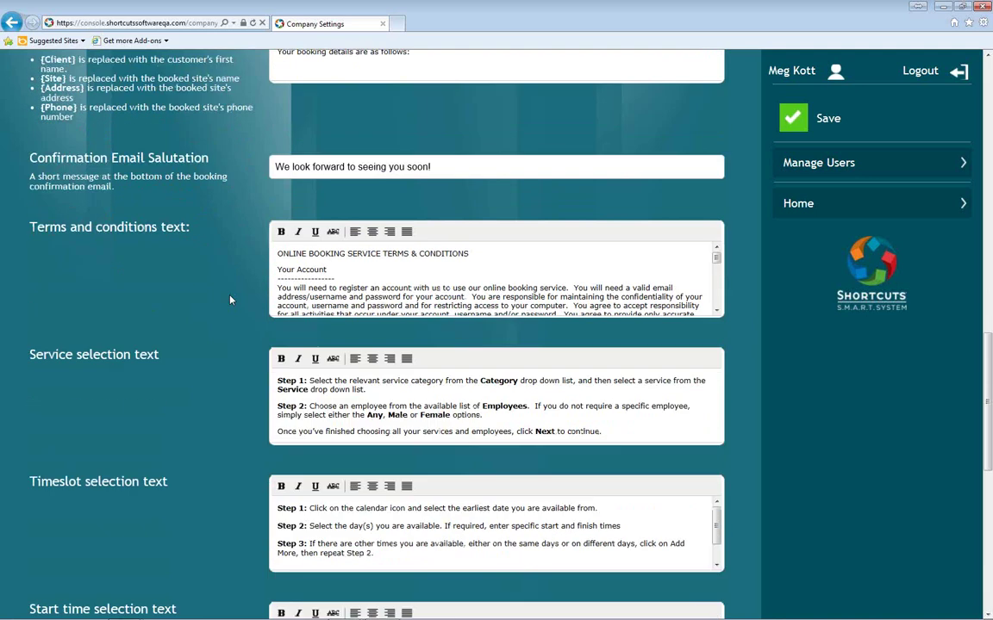
{"action": "scroll", "coordinate": [230, 299], "scroll_direction": "down", "scroll_amount": 4}
{"action": "scroll", "coordinate": [230, 299], "scroll_direction": "down", "scroll_amount": 4}
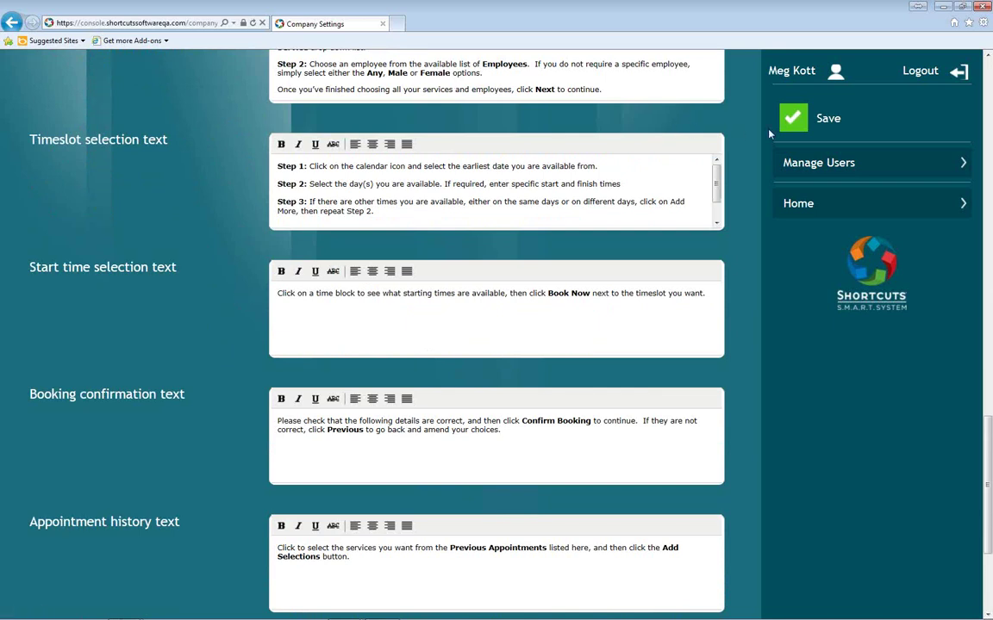
Open user management from the company settings and choose Awesome Cuts as the site in the user search settings.
{"action": "left_click", "coordinate": [832, 168]}
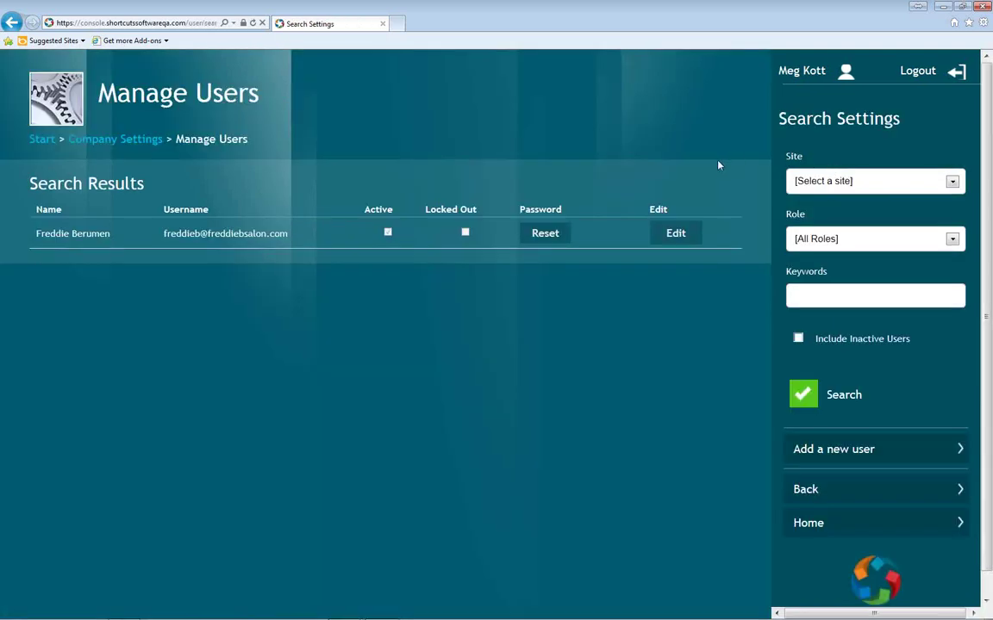
{"action": "left_click", "coordinate": [815, 181]}
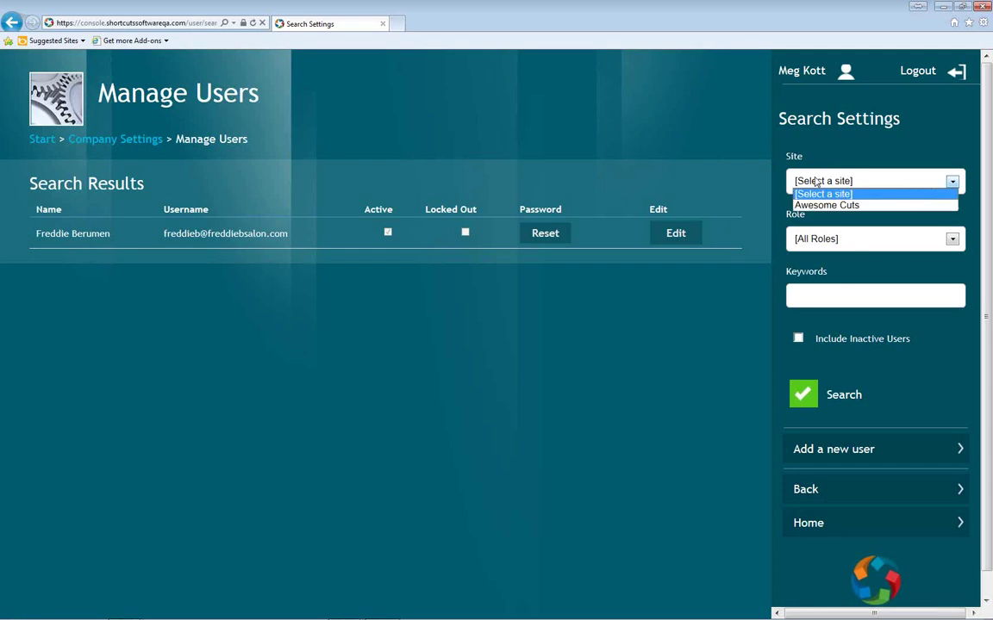
{"action": "left_click", "coordinate": [822, 208]}
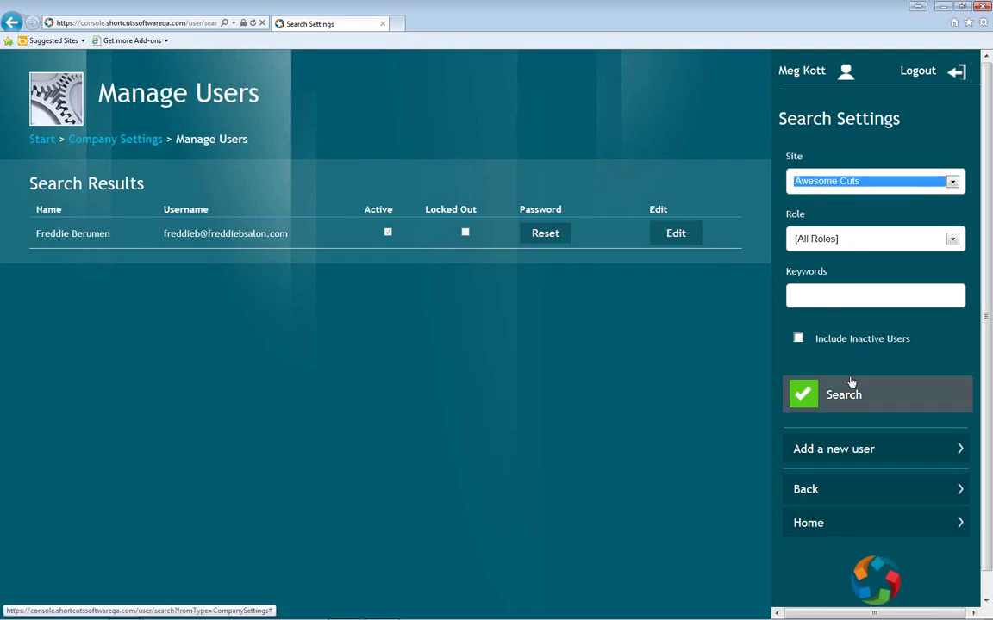
Start a new user profile for a Point of Sale employee, linked to the Awesome Cuts site and its last listed employee.
{"action": "left_click", "coordinate": [832, 452]}
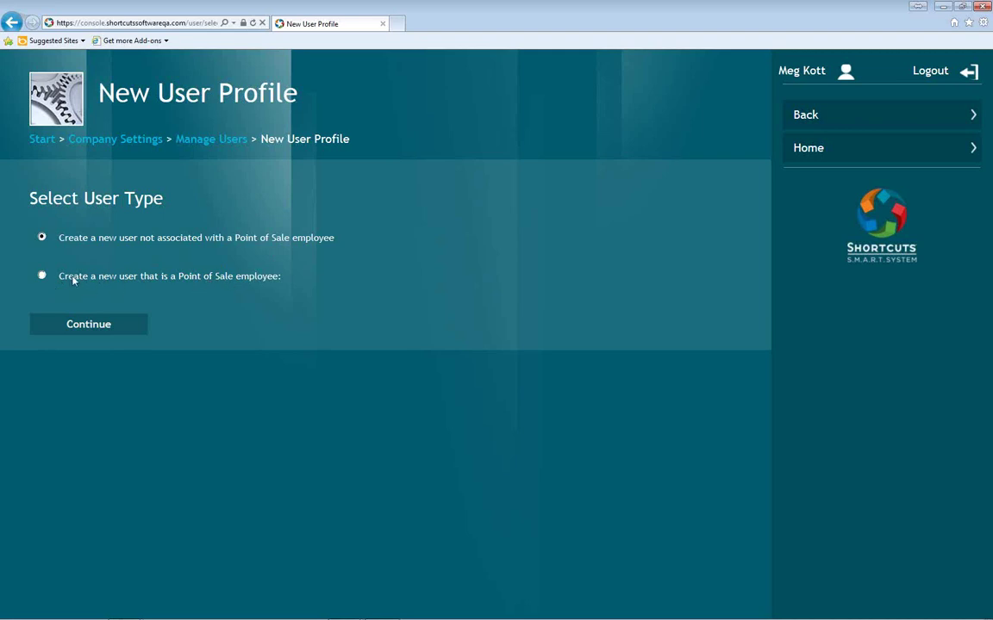
{"action": "left_click", "coordinate": [41, 276]}
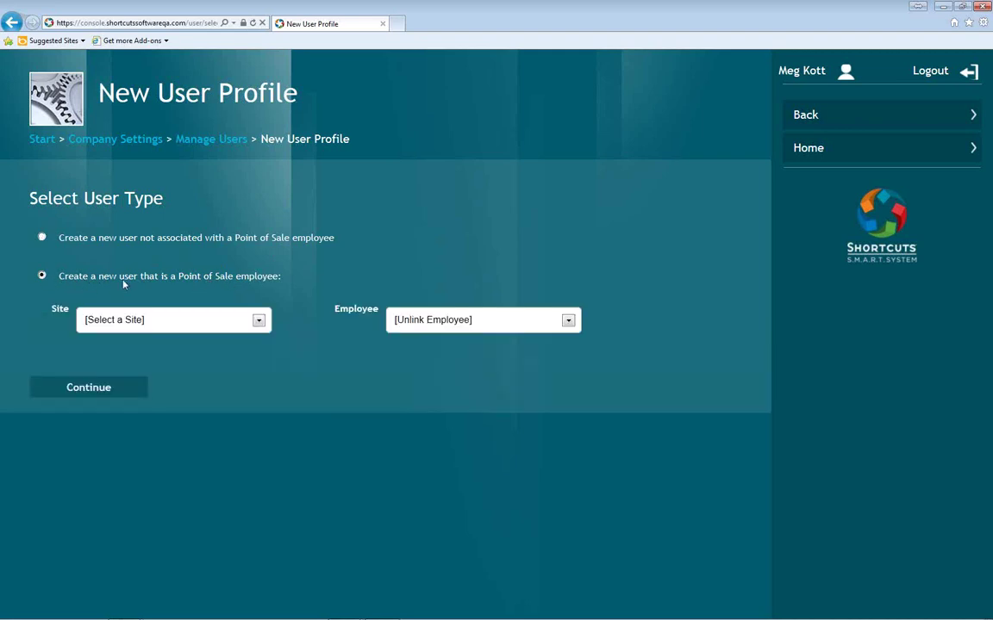
{"action": "left_click", "coordinate": [258, 320]}
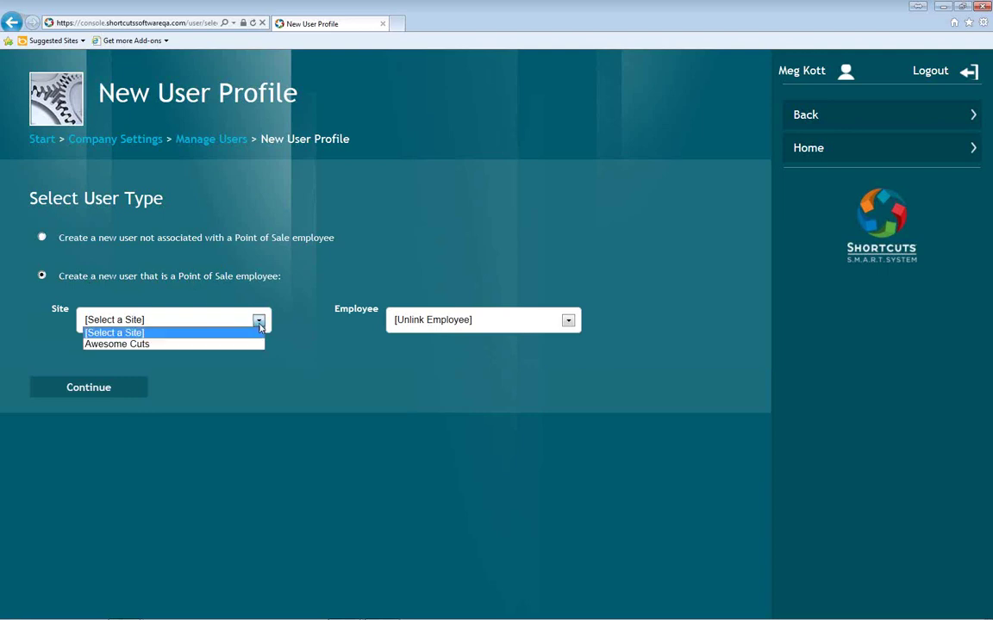
{"action": "left_click", "coordinate": [192, 346]}
{"action": "left_click", "coordinate": [525, 318]}
{"action": "left_click", "coordinate": [567, 320]}
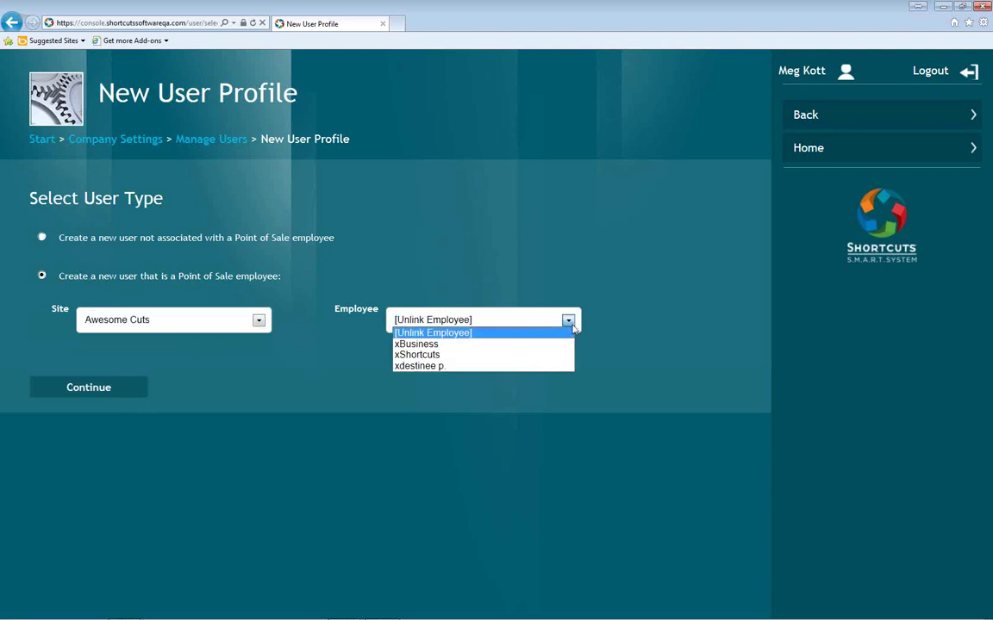
{"action": "left_click", "coordinate": [419, 366]}
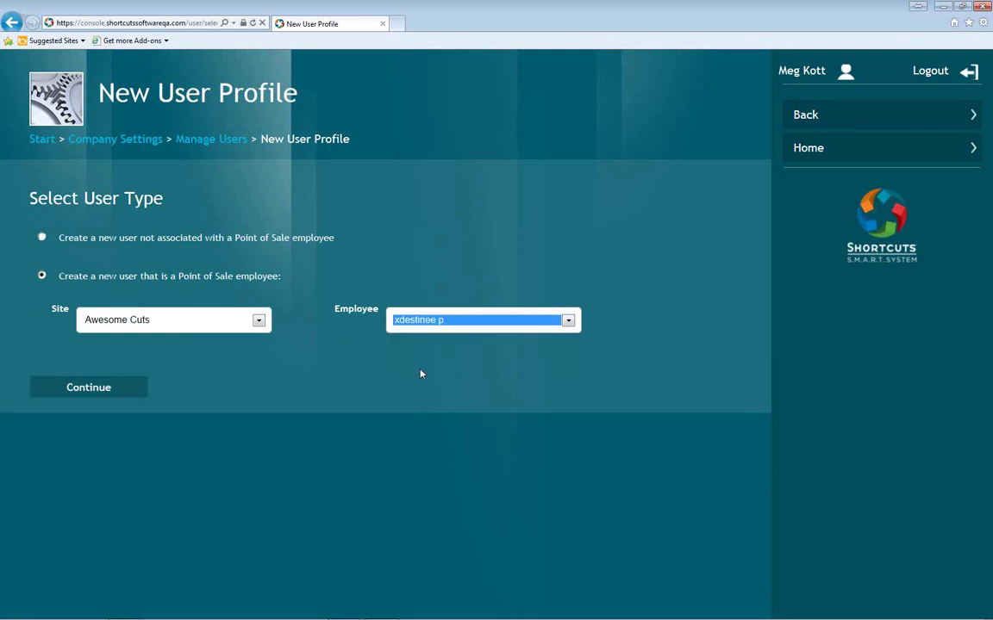
{"action": "left_click", "coordinate": [118, 394]}
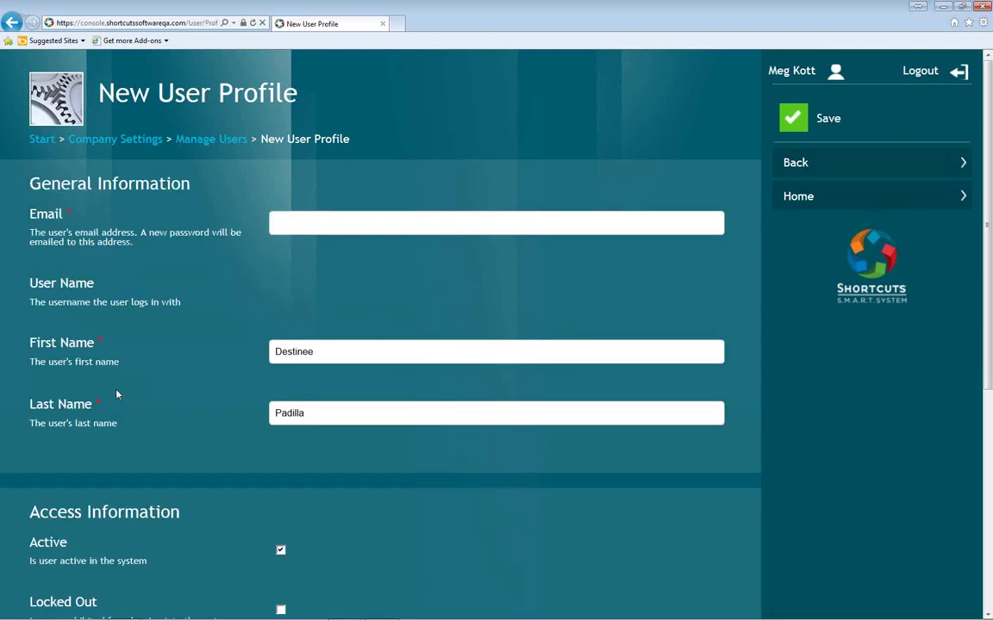
Examine the new user profile's email field, access information, company roles and site roles.
{"action": "left_click", "coordinate": [306, 227]}
{"action": "scroll", "coordinate": [206, 295], "scroll_direction": "down", "scroll_amount": 4}
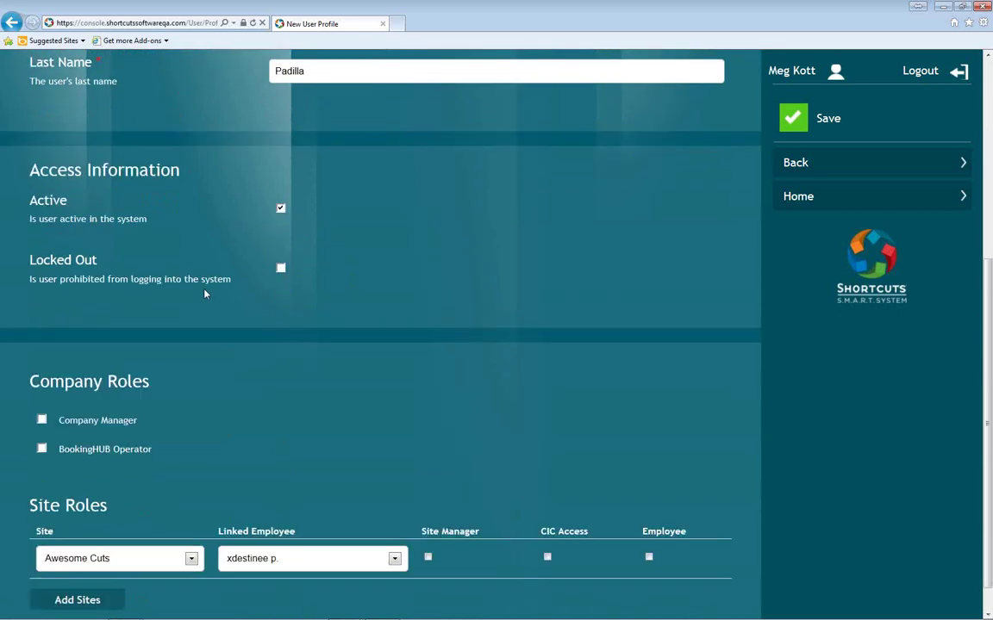
{"action": "scroll", "coordinate": [205, 295], "scroll_direction": "down", "scroll_amount": 1}
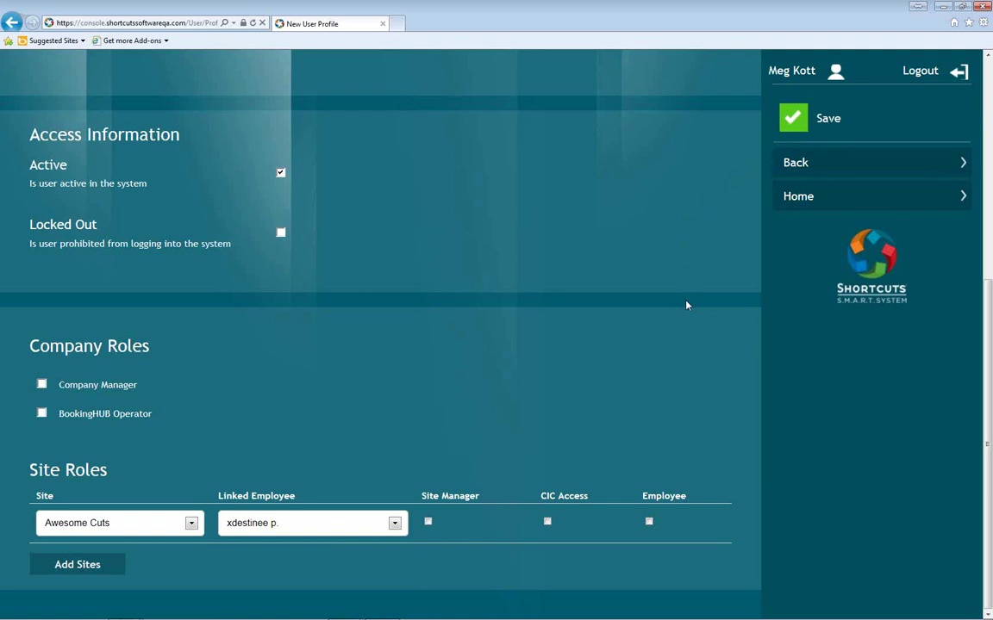
Leave the user profile for the Site Settings of Awesome Cuts and review its contact details, physical address and coordinates.
{"action": "left_click", "coordinate": [805, 204]}
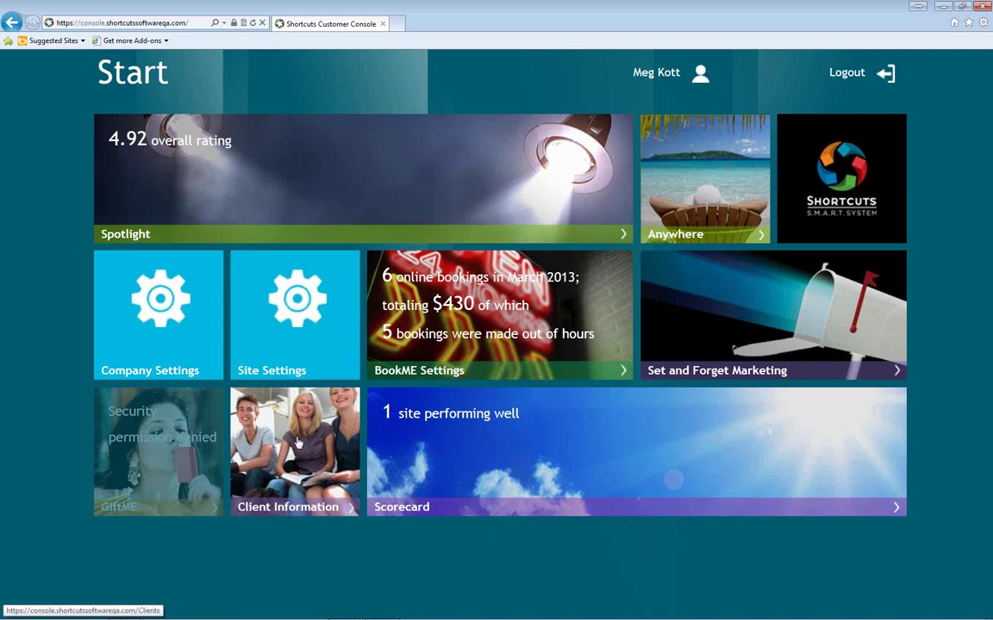
{"action": "left_click", "coordinate": [330, 355]}
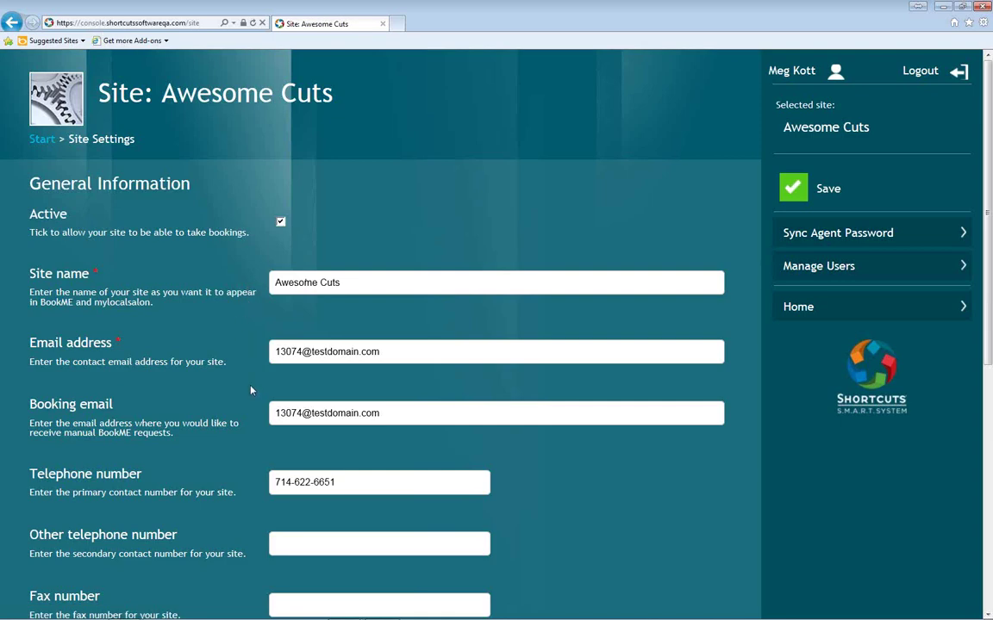
{"action": "scroll", "coordinate": [250, 391], "scroll_direction": "down", "scroll_amount": 1}
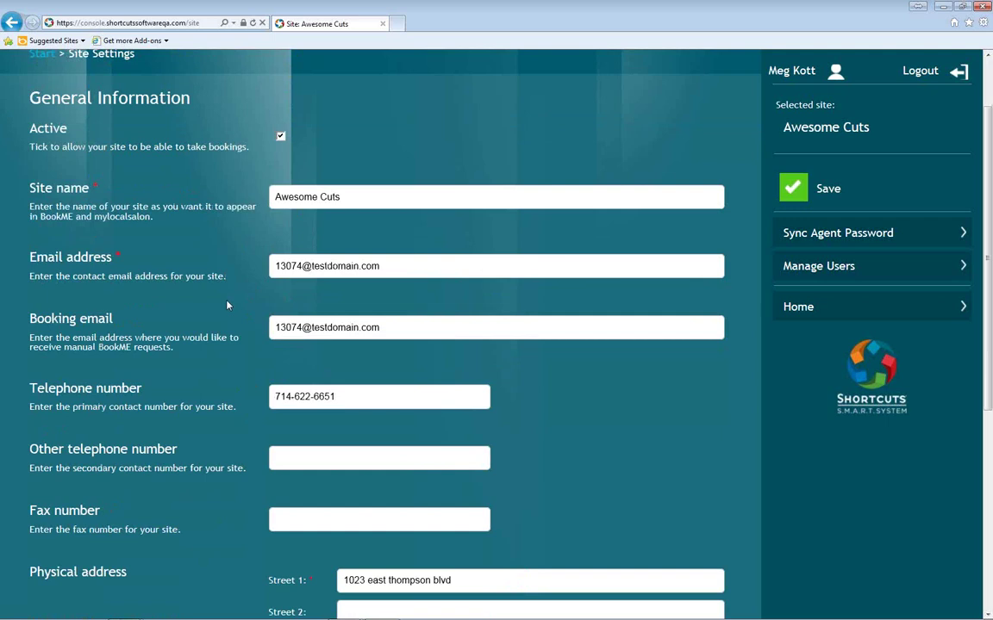
{"action": "scroll", "coordinate": [227, 305], "scroll_direction": "down", "scroll_amount": 2}
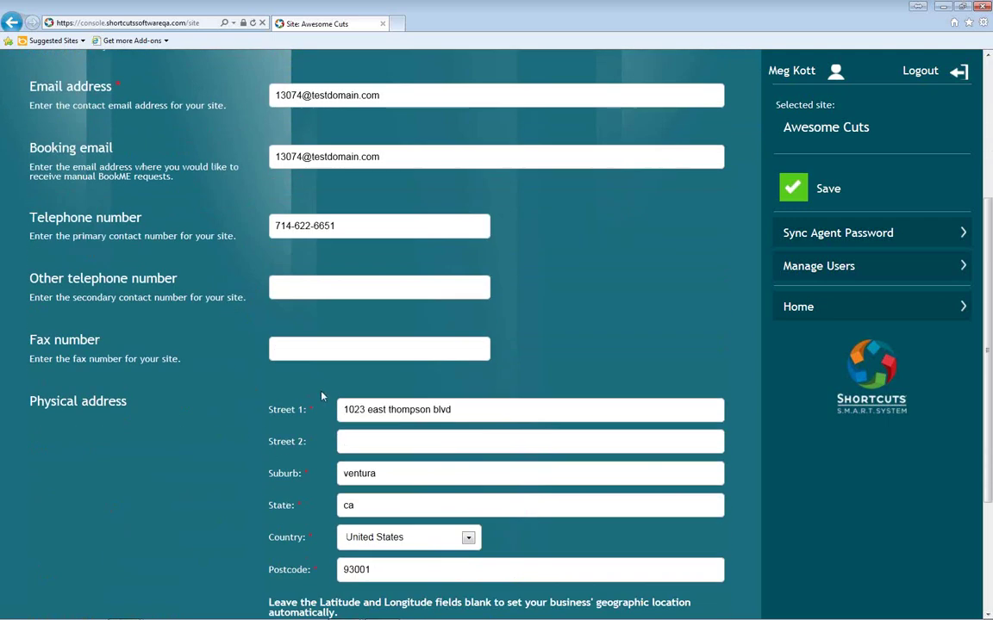
{"action": "scroll", "coordinate": [315, 412], "scroll_direction": "down", "scroll_amount": 1}
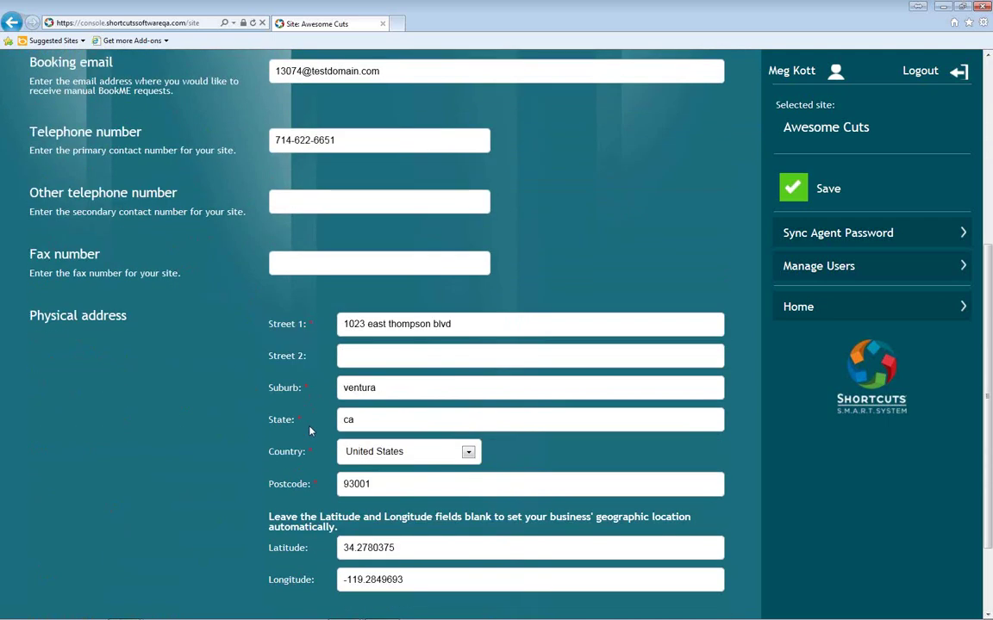
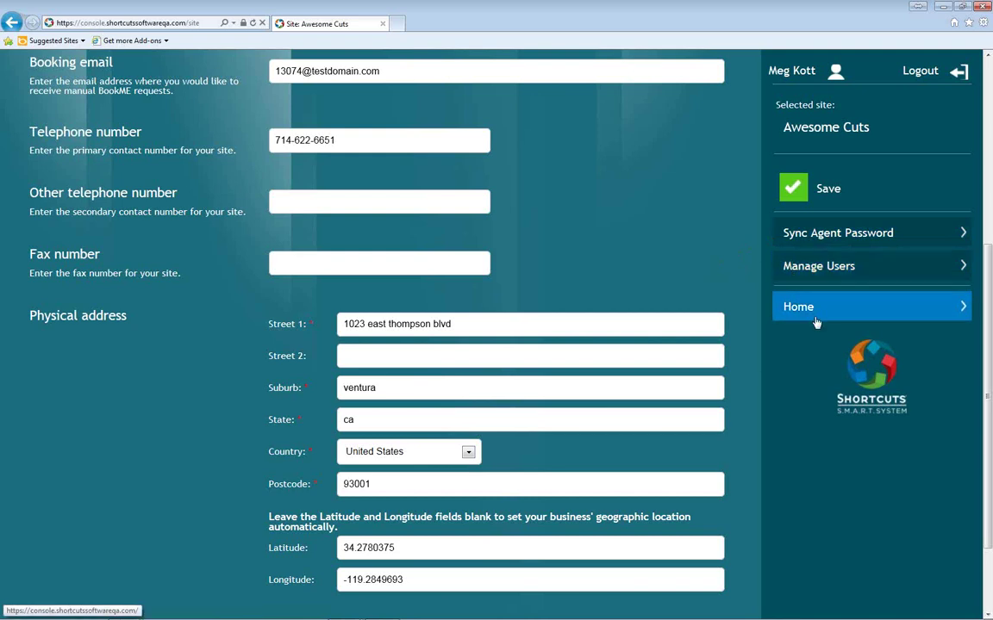
Open the BookME Settings for Awesome Cuts and review its booking limits, Google codes, other BookME settings, employee selection types and cancellation policy.
{"action": "left_click", "coordinate": [817, 318]}
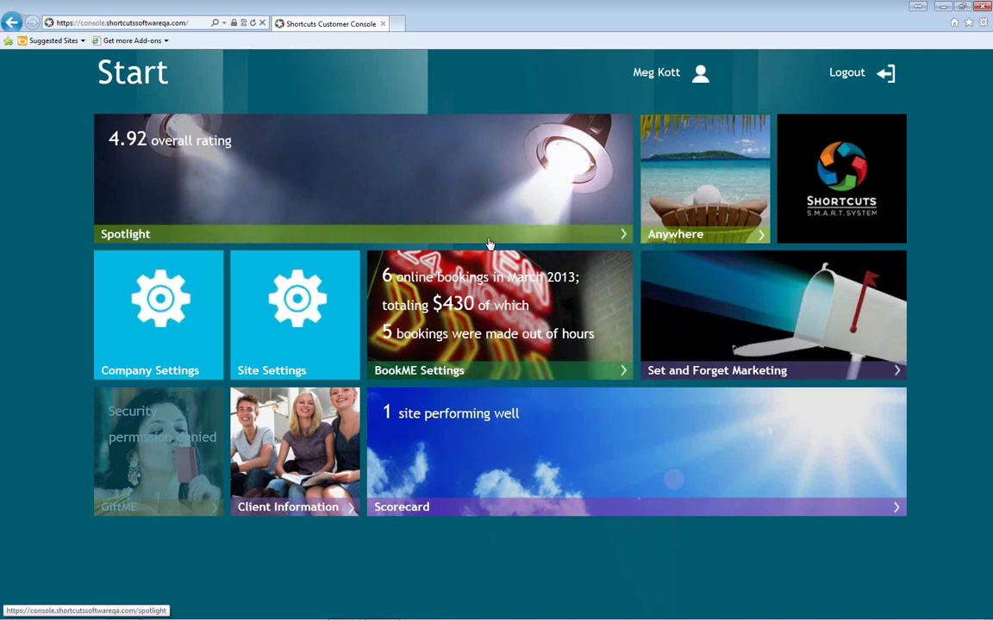
{"action": "left_click", "coordinate": [481, 302]}
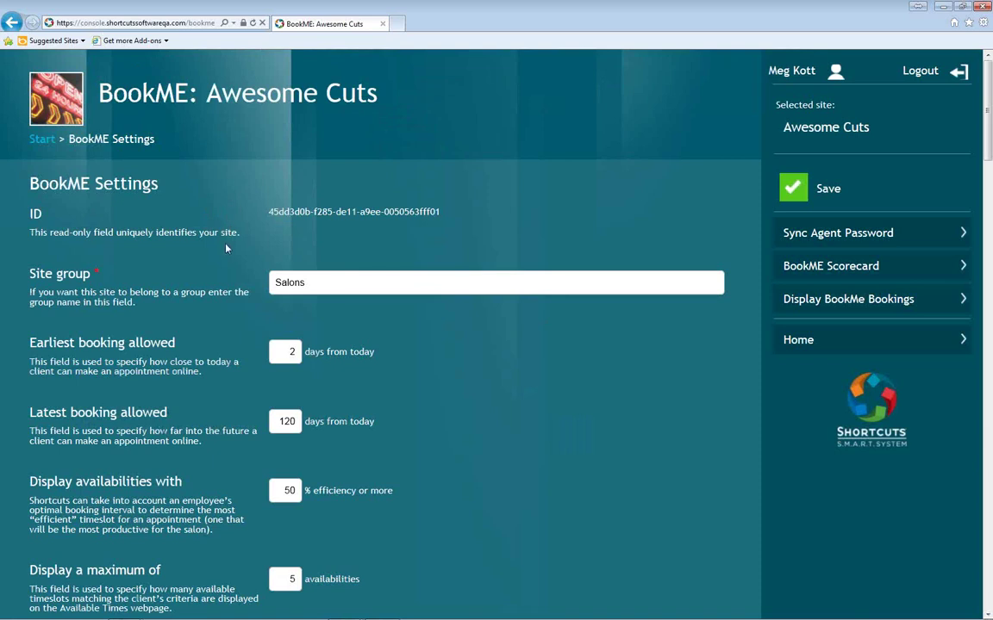
{"action": "scroll", "coordinate": [226, 243], "scroll_direction": "down", "scroll_amount": 1}
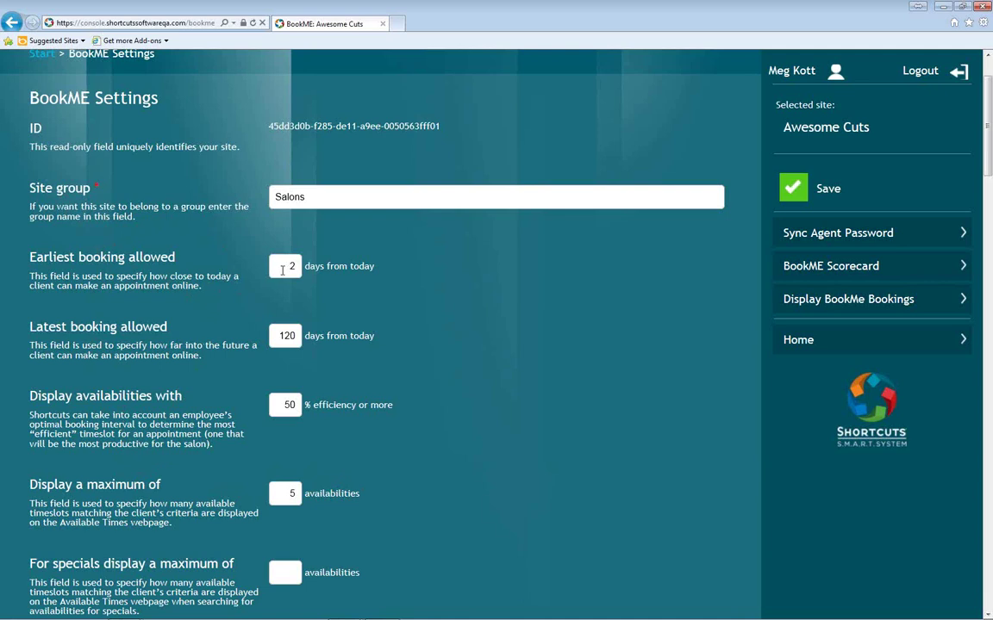
{"action": "scroll", "coordinate": [246, 290], "scroll_direction": "down", "scroll_amount": 2}
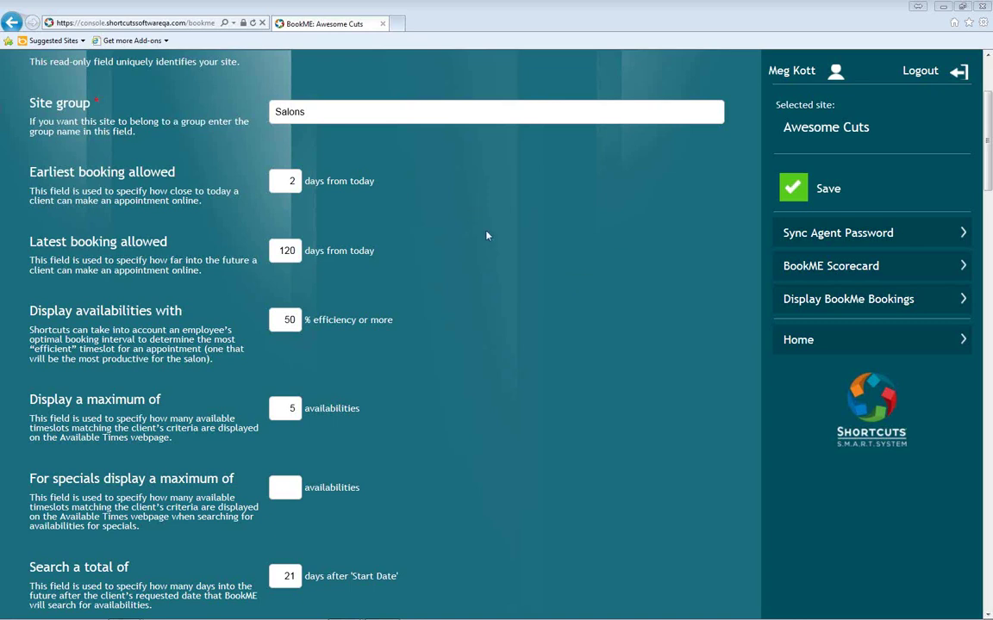
{"action": "scroll", "coordinate": [505, 289], "scroll_direction": "down", "scroll_amount": 1}
{"action": "scroll", "coordinate": [504, 293], "scroll_direction": "down", "scroll_amount": 2}
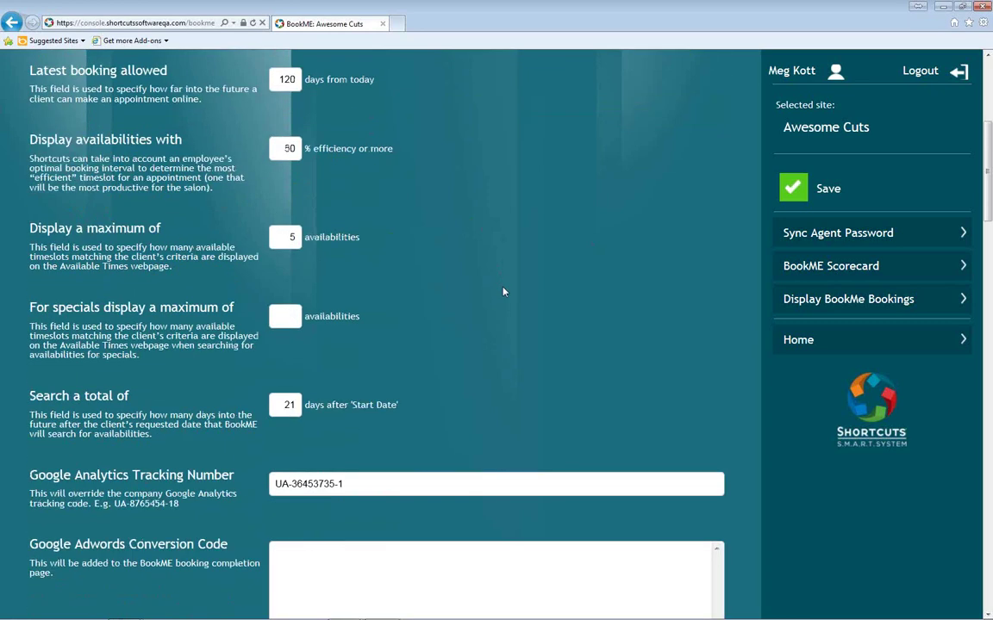
{"action": "scroll", "coordinate": [504, 292], "scroll_direction": "down", "scroll_amount": 1}
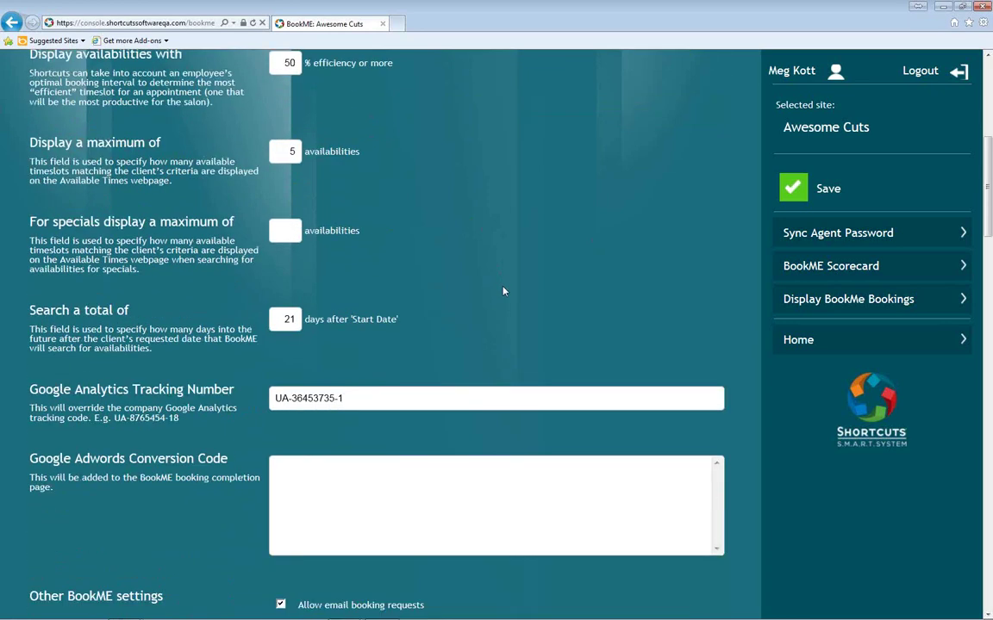
{"action": "scroll", "coordinate": [505, 290], "scroll_direction": "down", "scroll_amount": 3}
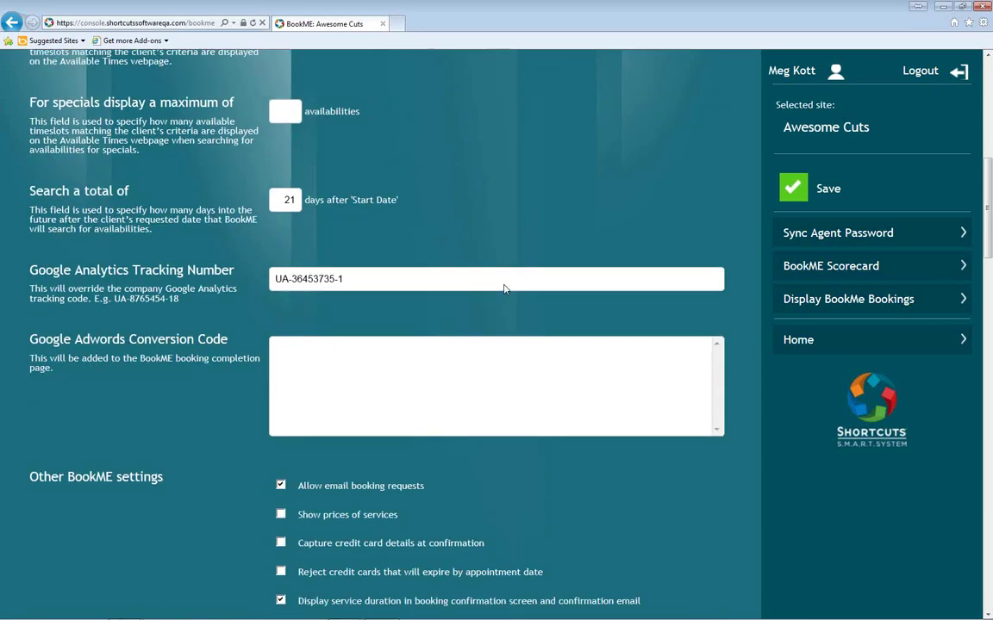
{"action": "scroll", "coordinate": [505, 289], "scroll_direction": "down", "scroll_amount": 2}
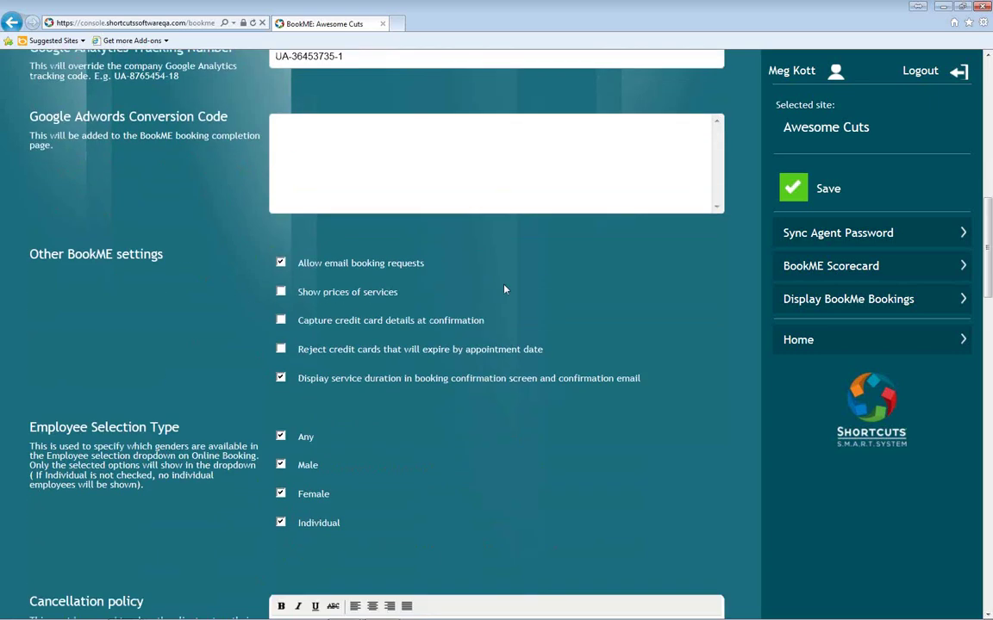
{"action": "scroll", "coordinate": [505, 290], "scroll_direction": "down", "scroll_amount": 1}
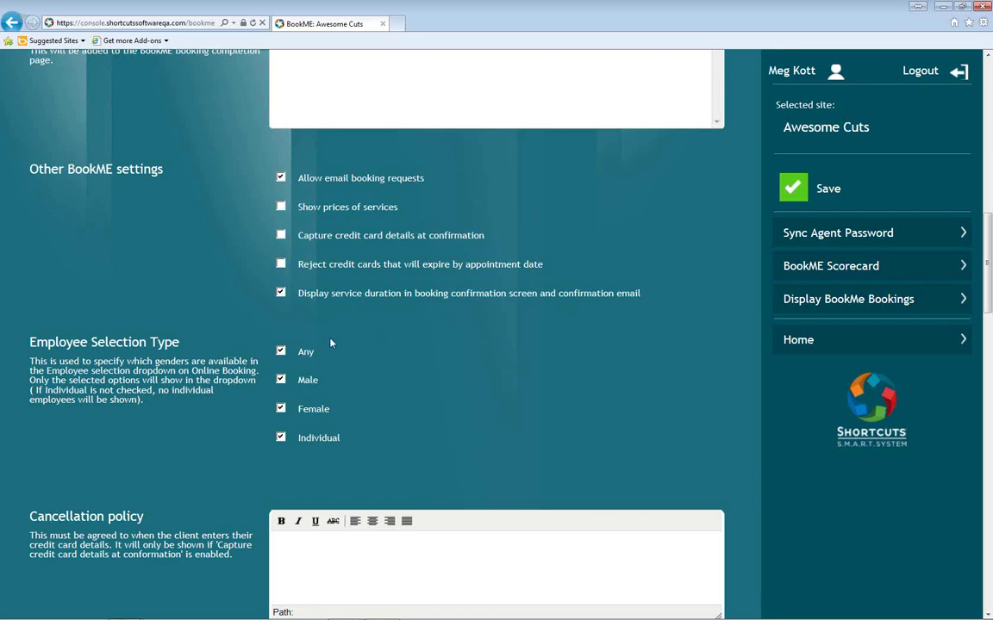
{"action": "scroll", "coordinate": [330, 343], "scroll_direction": "down", "scroll_amount": 1}
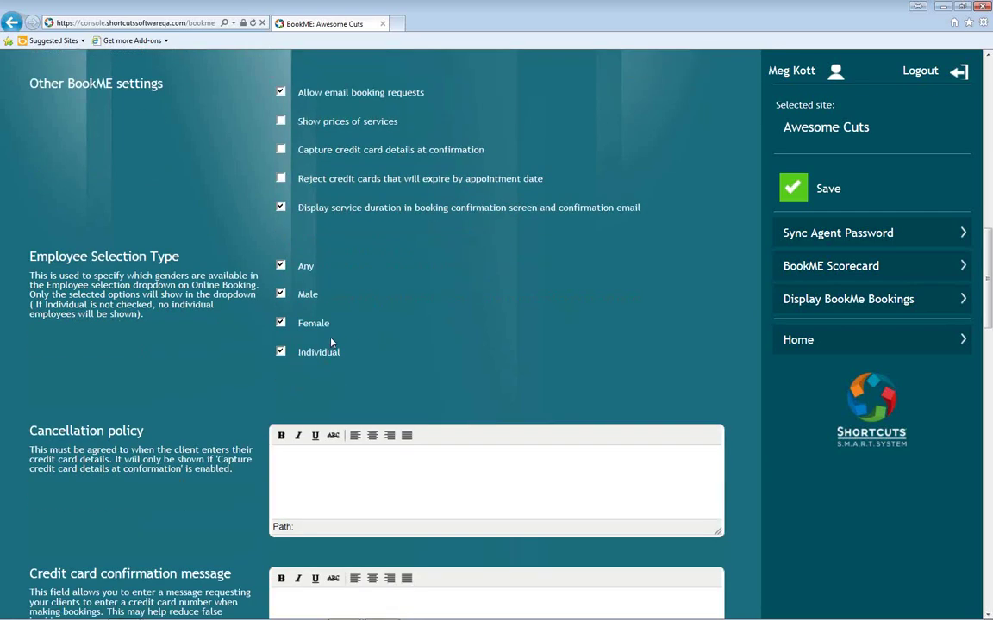